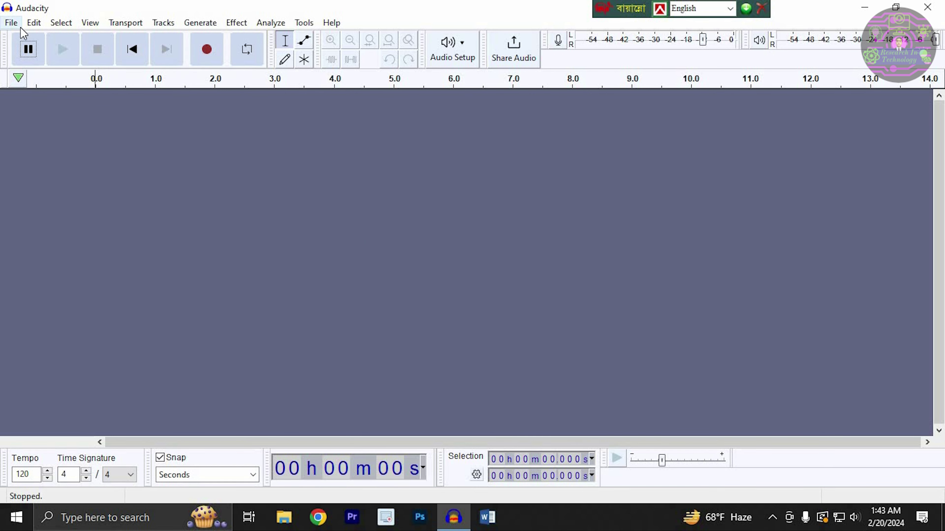
Open the Audio Check recording from the desktop and play it through.
left_click(11, 22)
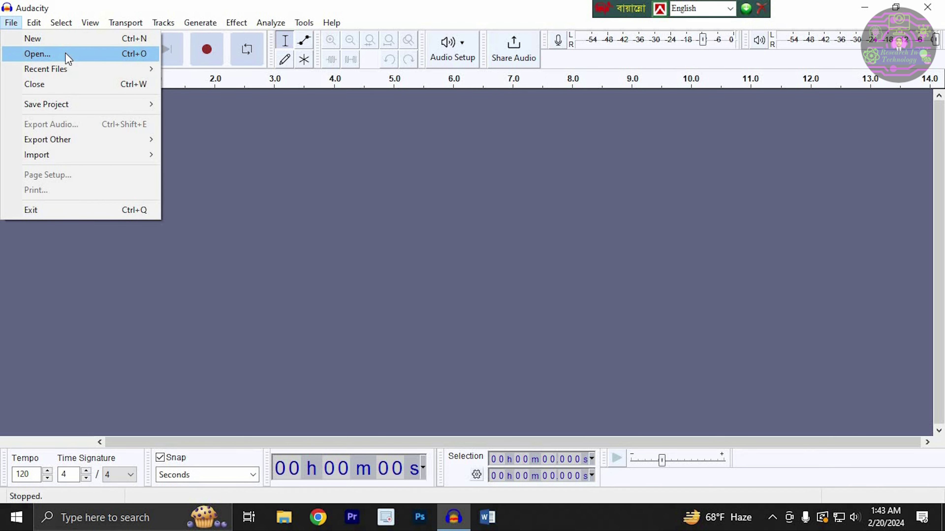
left_click(65, 53)
left_click(49, 111)
double_click(286, 97)
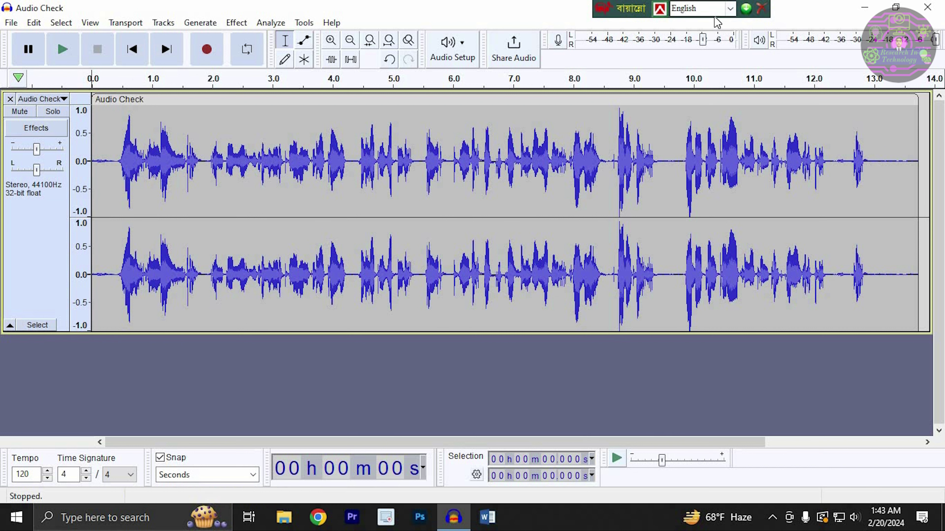
key("space")
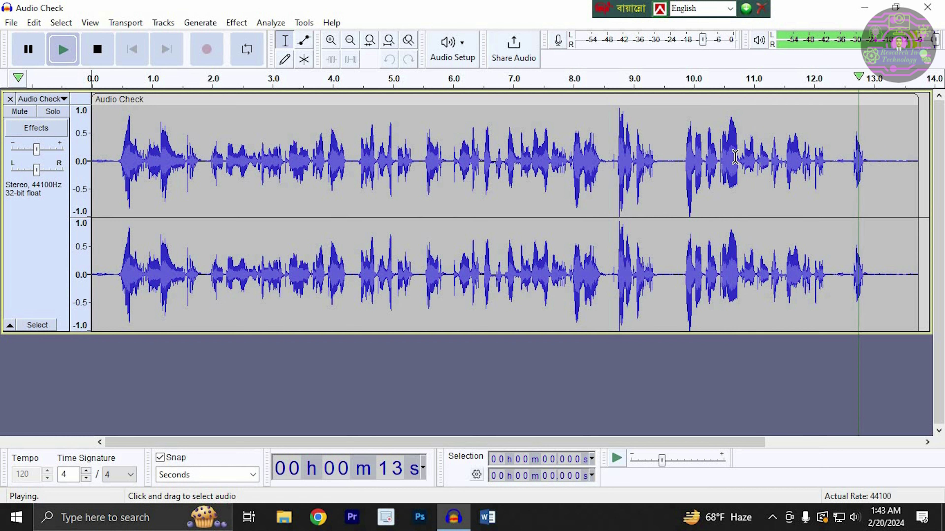
key("space")
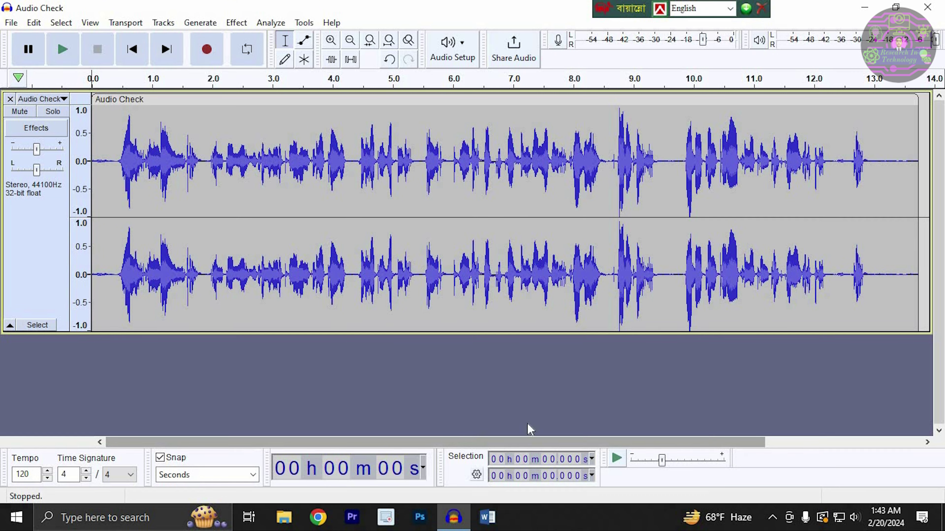
Capture a Noise Reduction profile from the quiet stretch between 13 and 14 seconds at the clip's end.
scroll(530, 429, "right", 5)
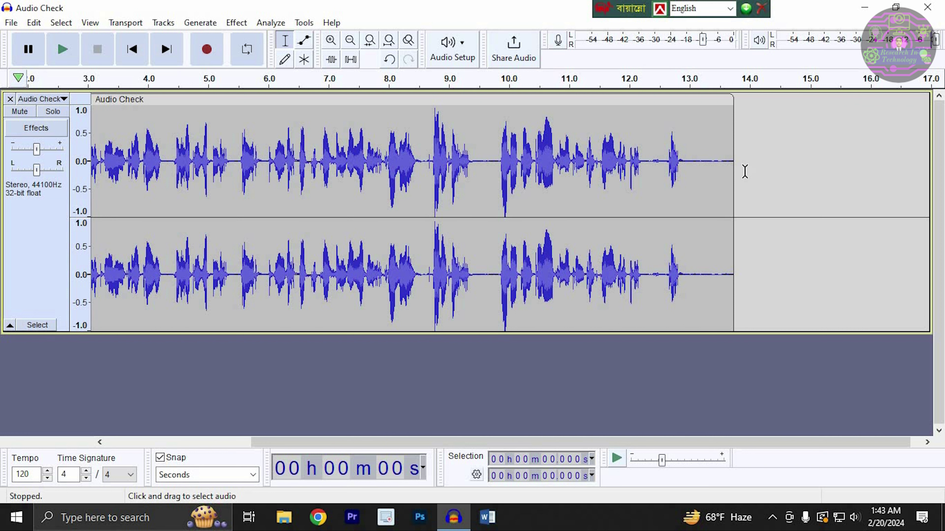
left_click_drag(742, 171, 710, 170)
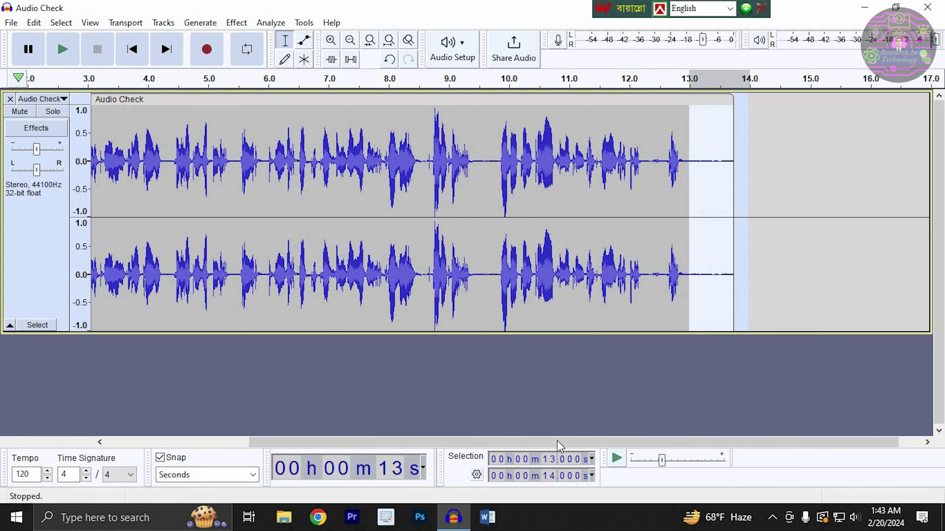
left_click_drag(560, 445, 255, 433)
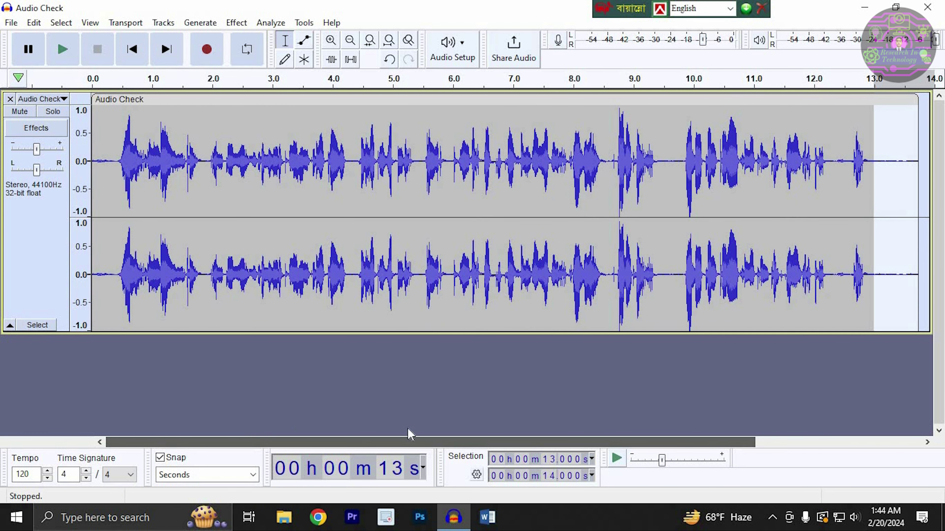
scroll(573, 413, "right", 5)
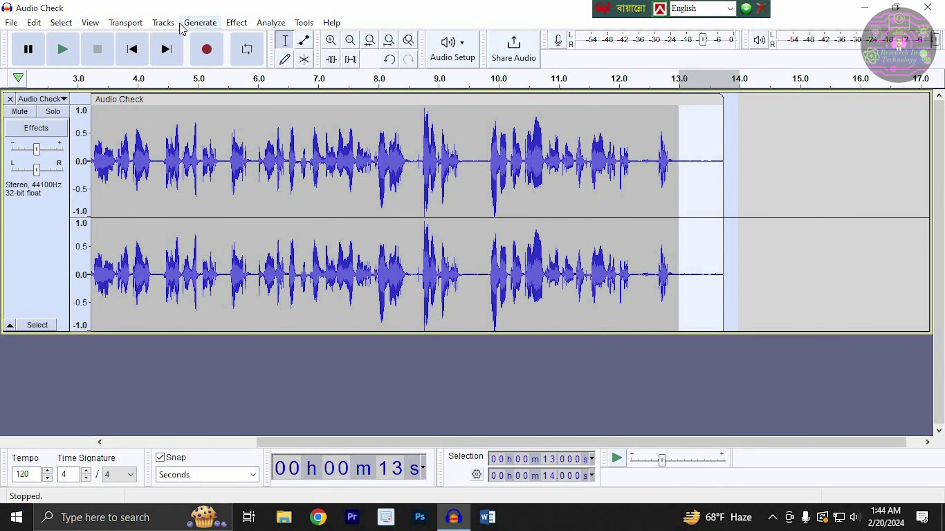
left_click(240, 25)
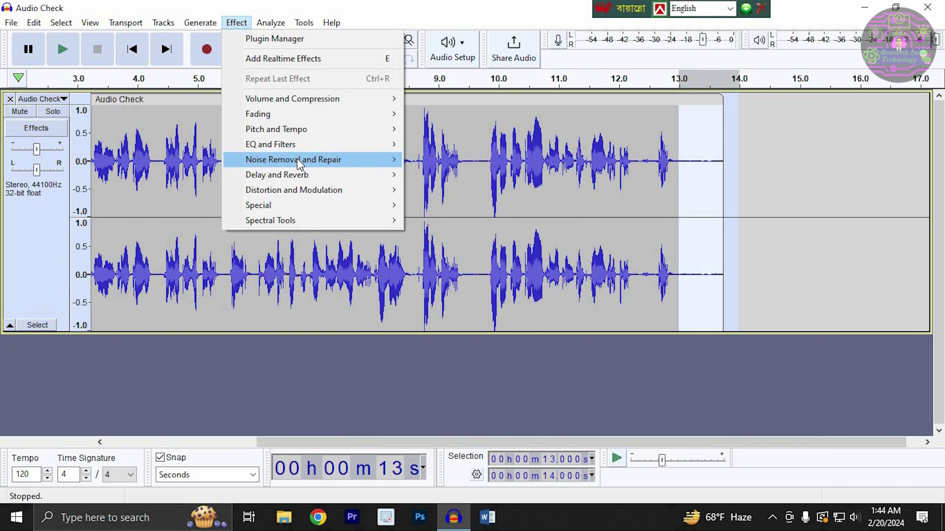
mouse_move(322, 164)
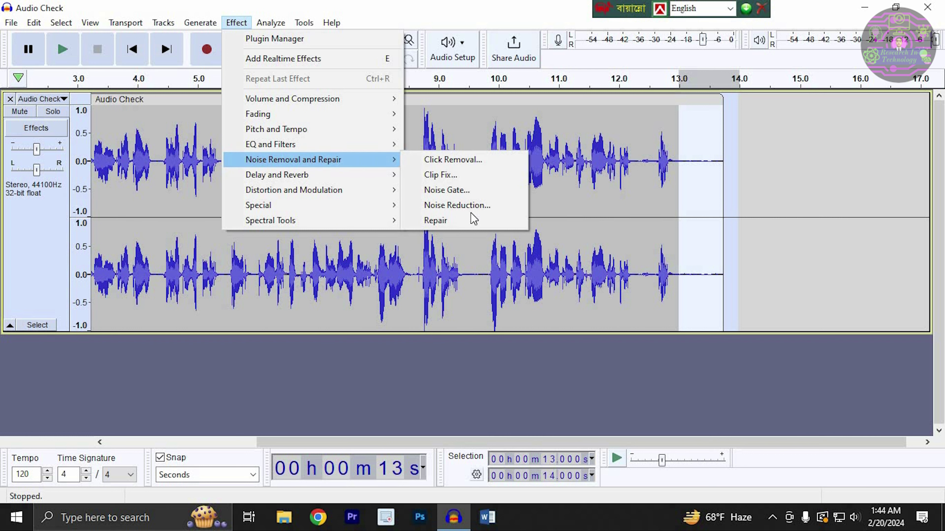
left_click(481, 207)
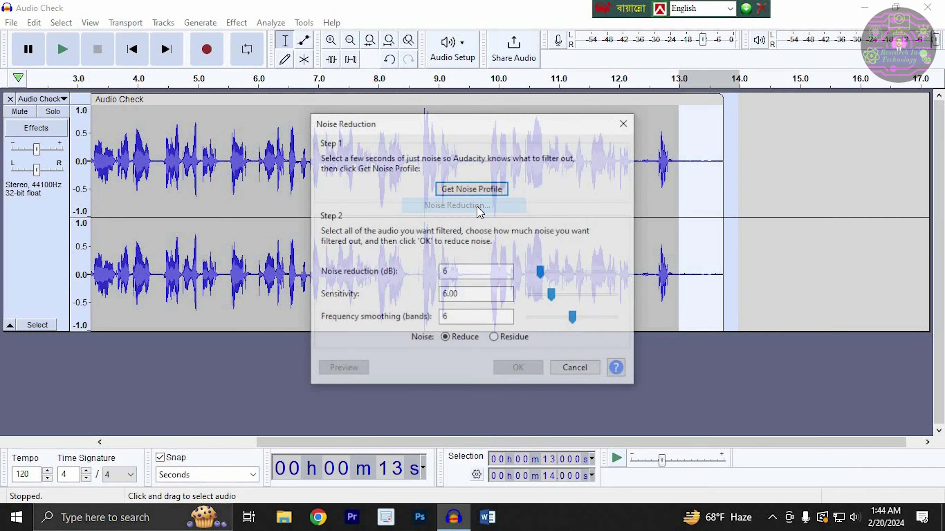
left_click(484, 189)
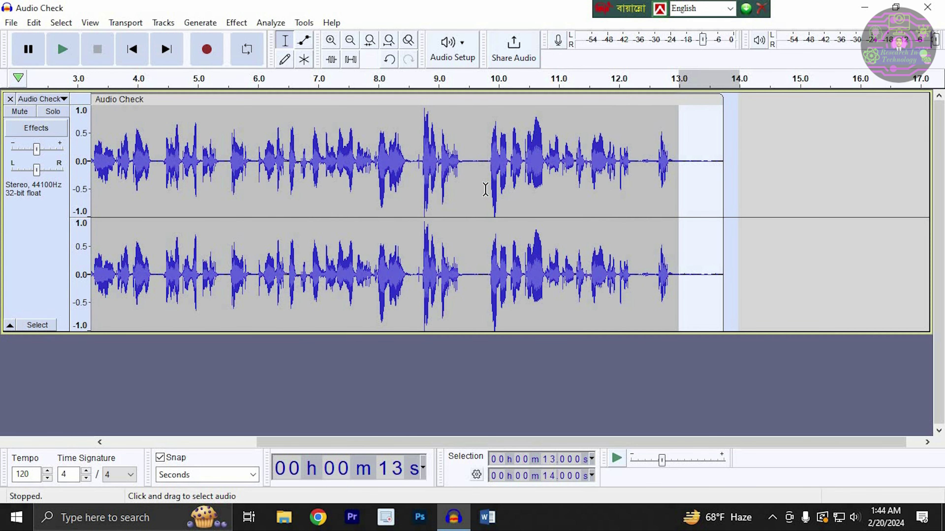
Apply Noise Reduction to the whole clip with 6 dB reduction, sensitivity 6.00 and 6 frequency smoothing bands.
double_click(690, 183)
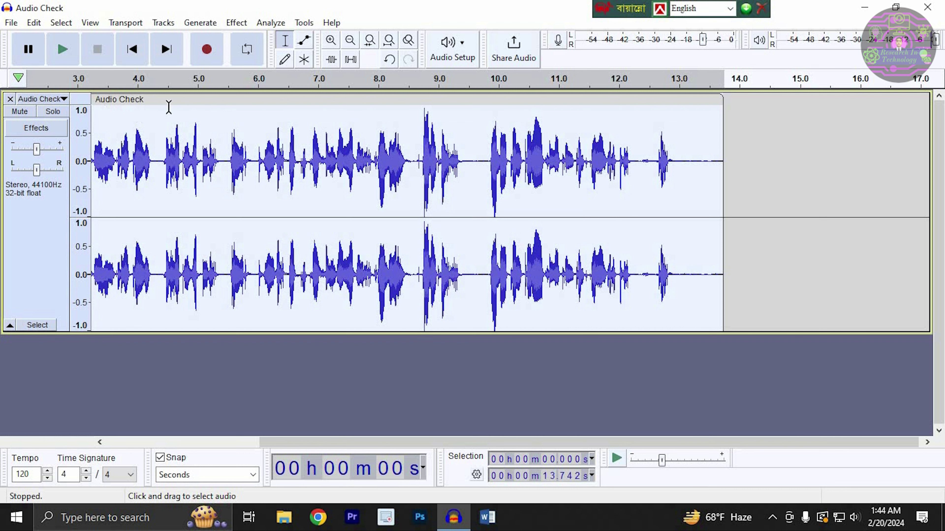
left_click(240, 24)
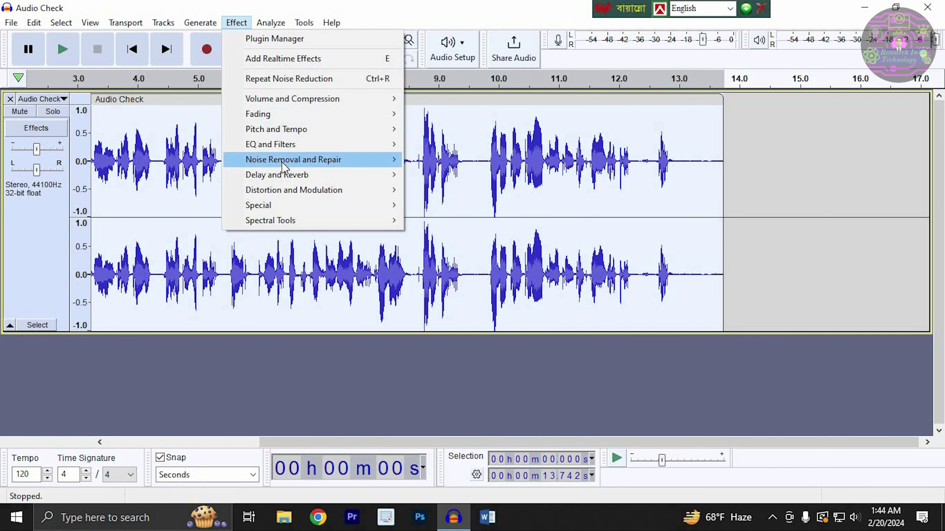
mouse_move(309, 161)
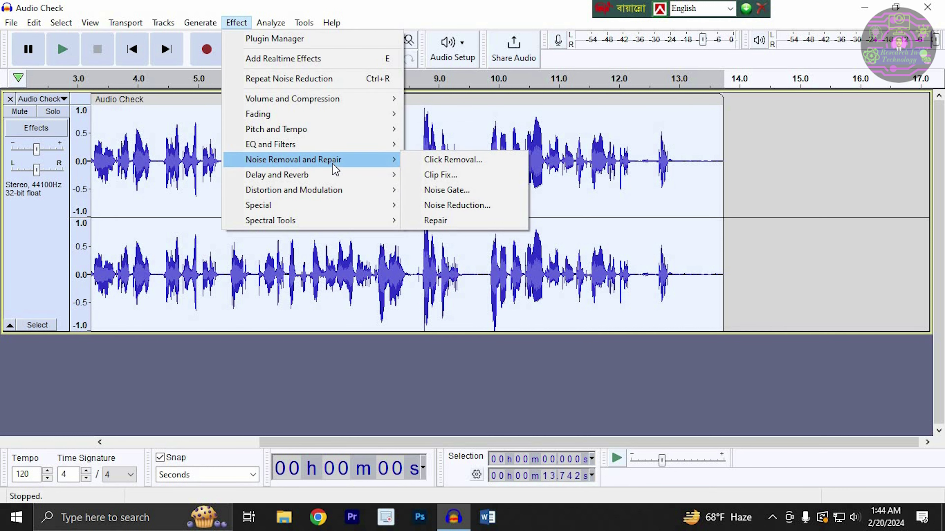
left_click(460, 205)
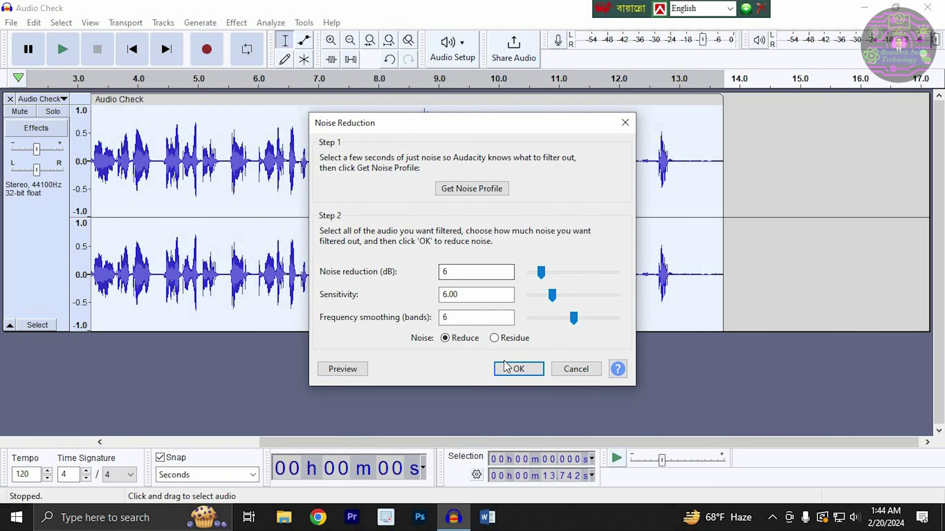
left_click(509, 373)
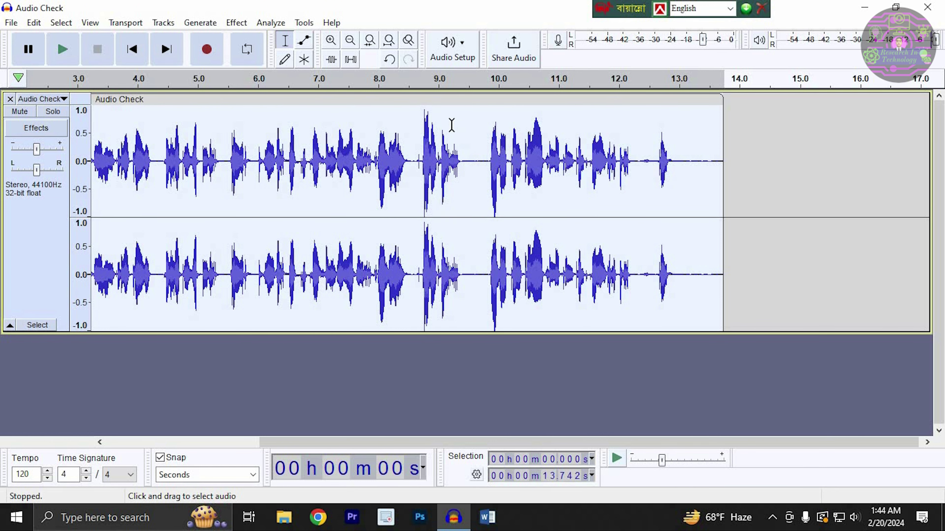
Apply Bass and Treble to the whole clip with bass 3.0 dB, treble 10.0 dB and volume 0.0 dB.
left_click(236, 22)
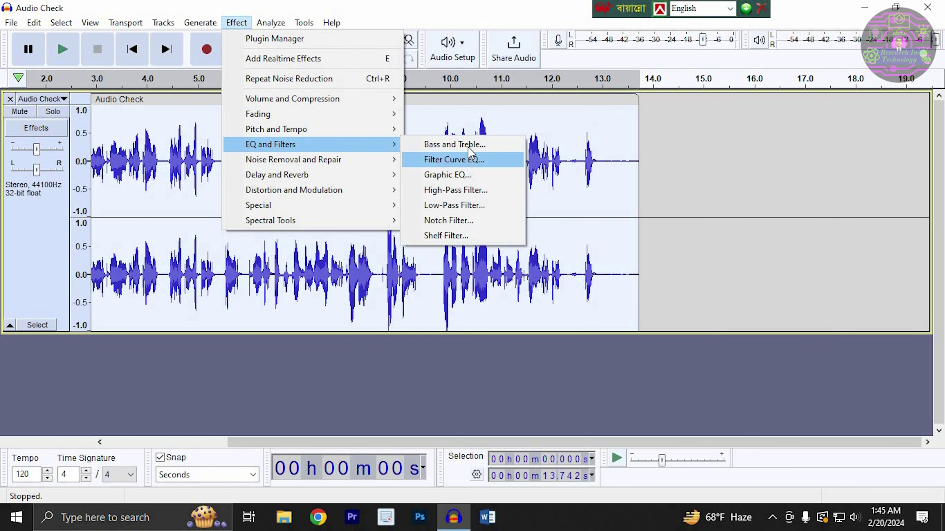
left_click(468, 144)
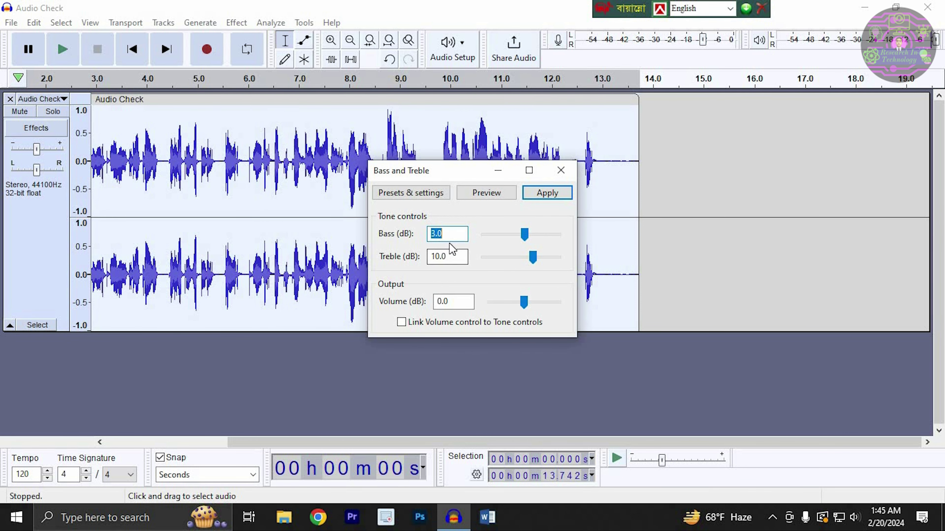
left_click(557, 197)
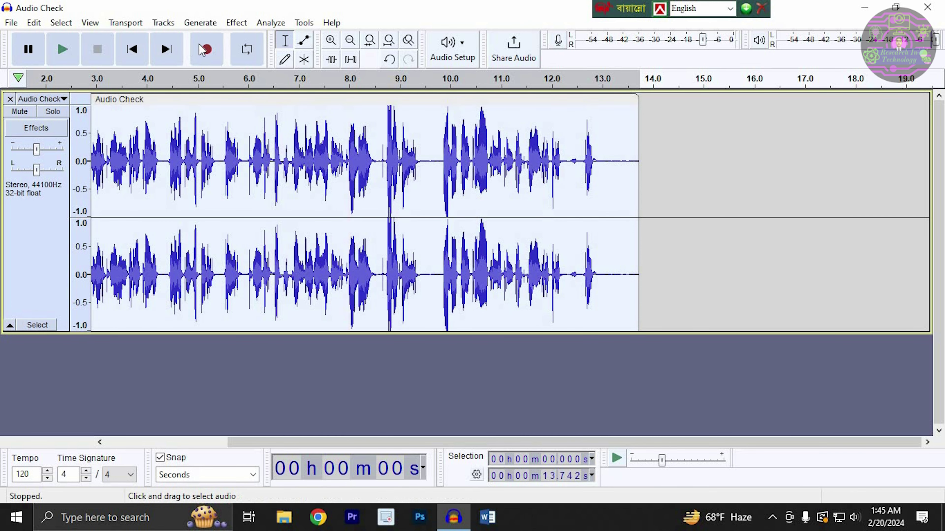
Apply the Graphic EQ to the whole clip, keeping the preset curve that boosts the low frequencies.
left_click(236, 23)
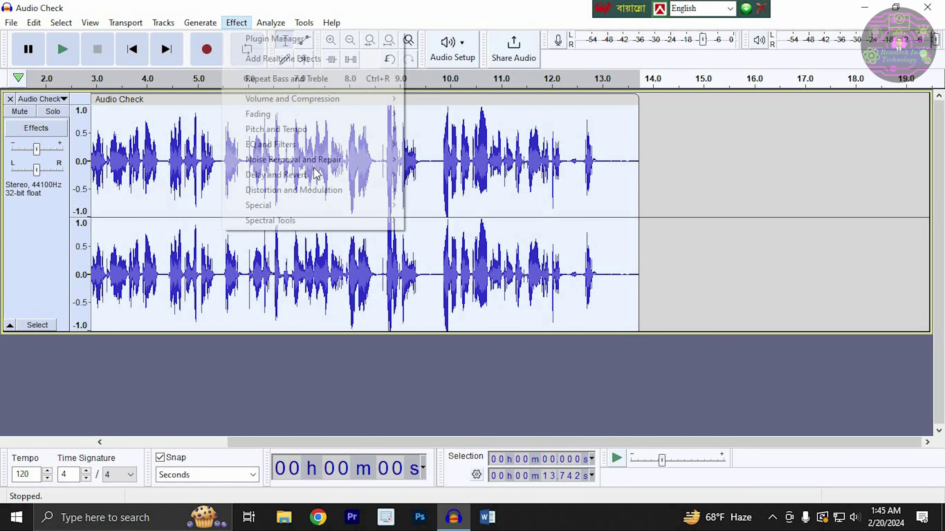
mouse_move(302, 147)
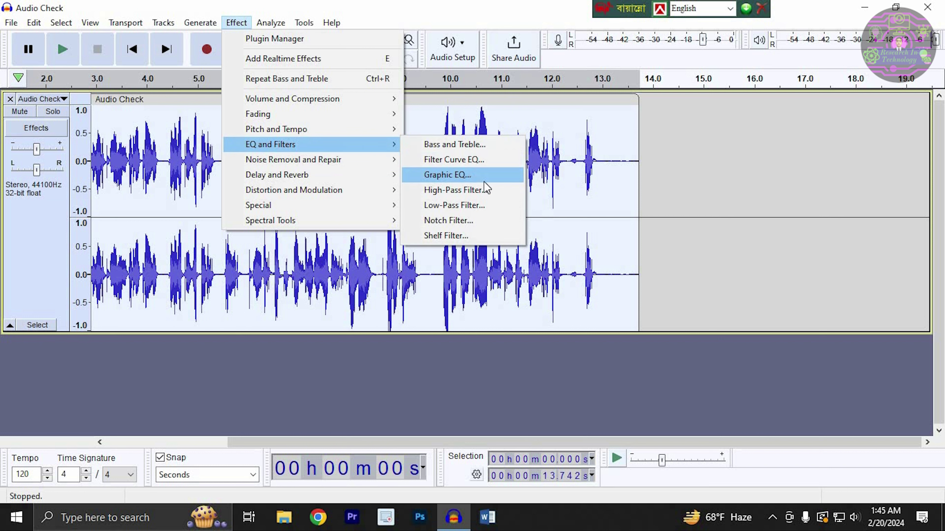
left_click(446, 175)
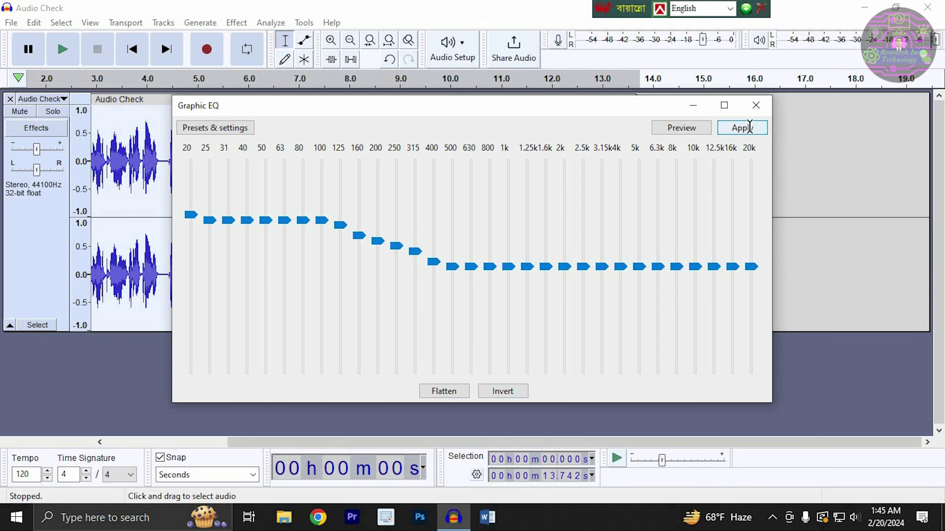
left_click(749, 127)
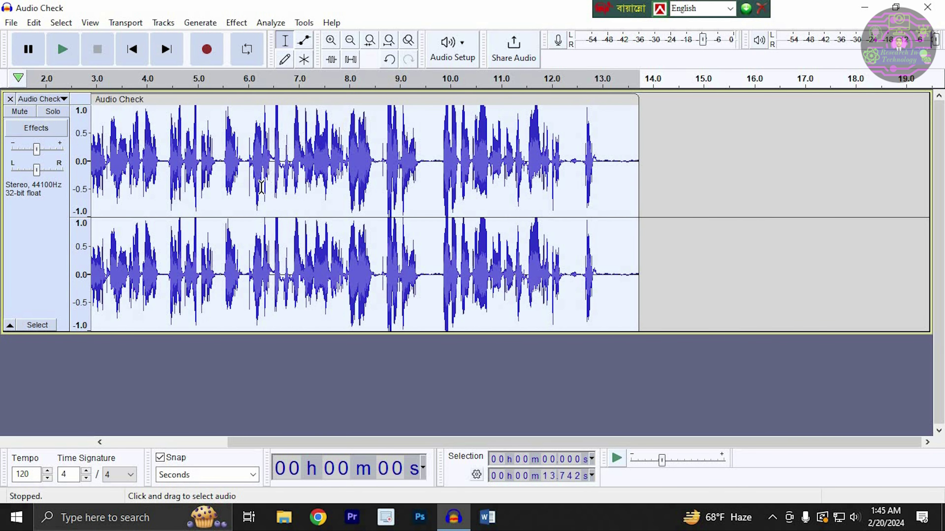
Play the processed clip from the start and set the system headphone volume to 38 during playback.
key("space")
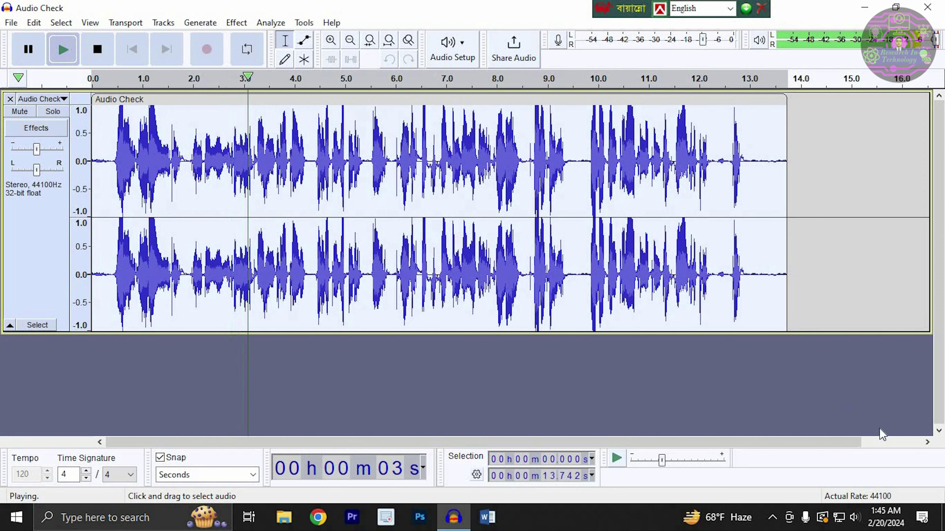
left_click(855, 517)
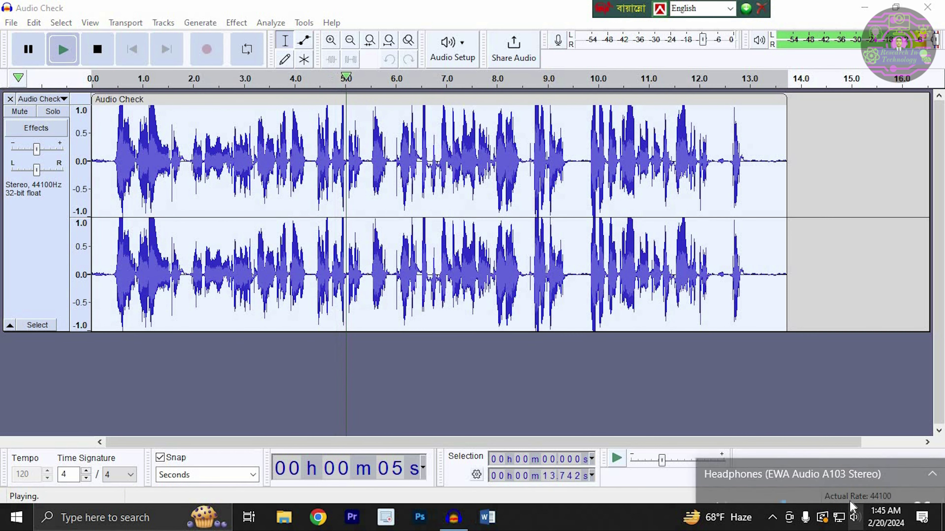
scroll(850, 503, "up", 1)
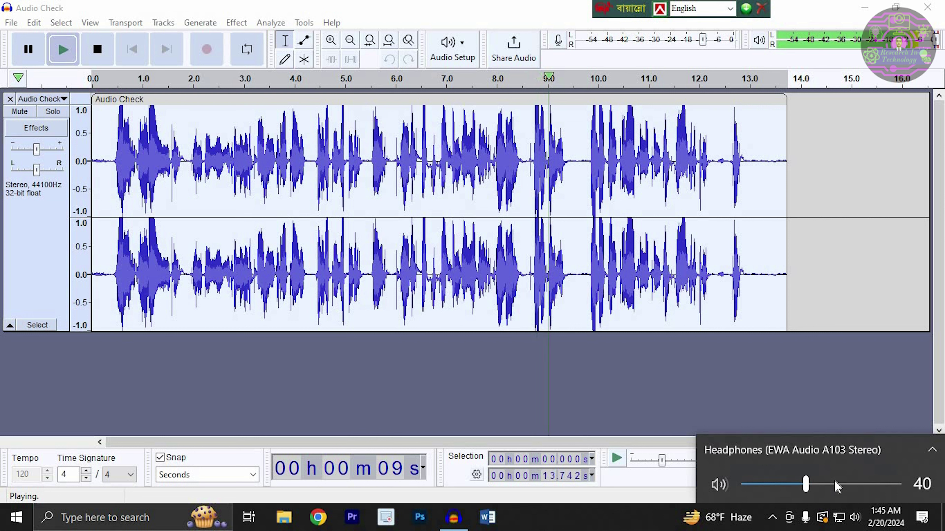
scroll(835, 486, "down", 1)
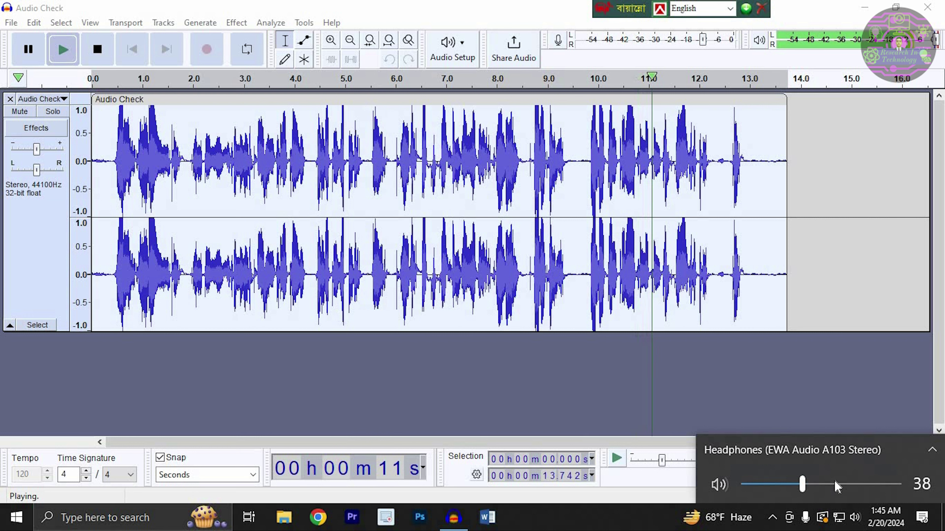
left_click(640, 516)
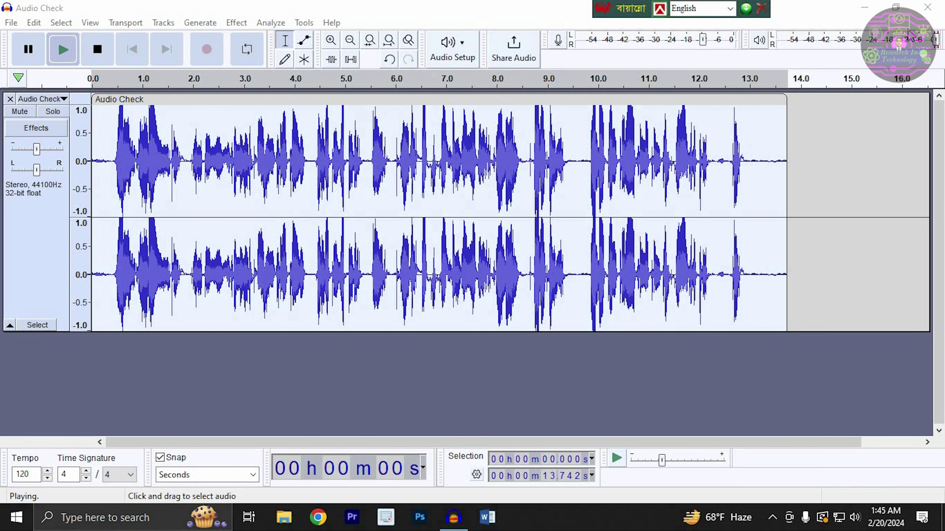
Play the original Audio Check file from the desktop in Media Player for comparison, close it and return to Audacity.
left_click(864, 8)
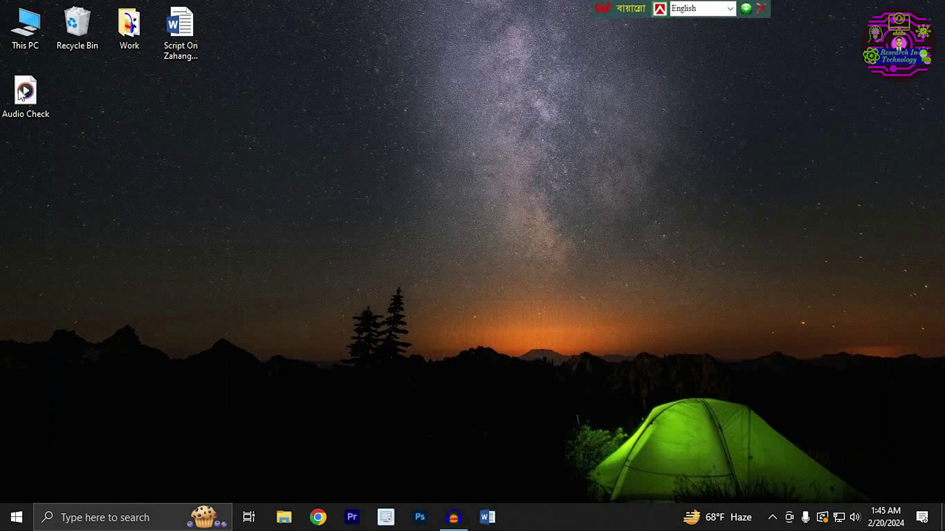
double_click(20, 94)
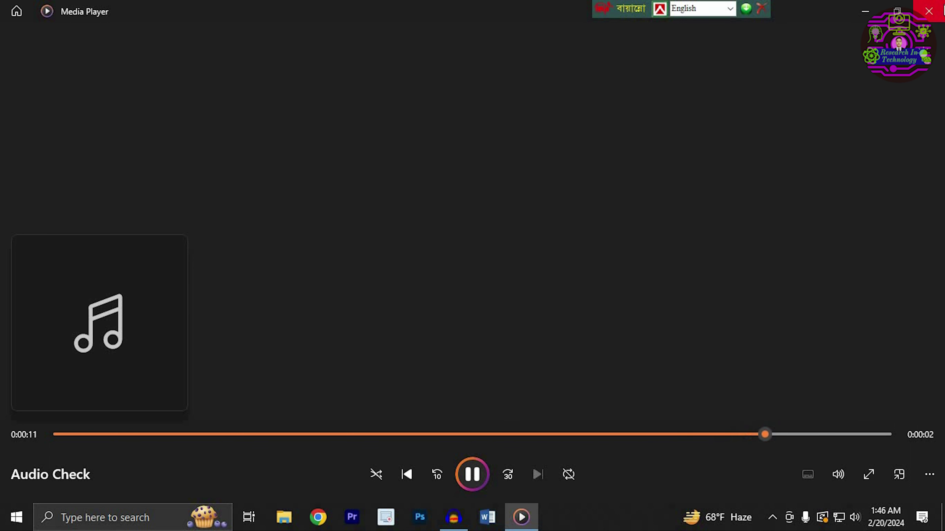
left_click(929, 11)
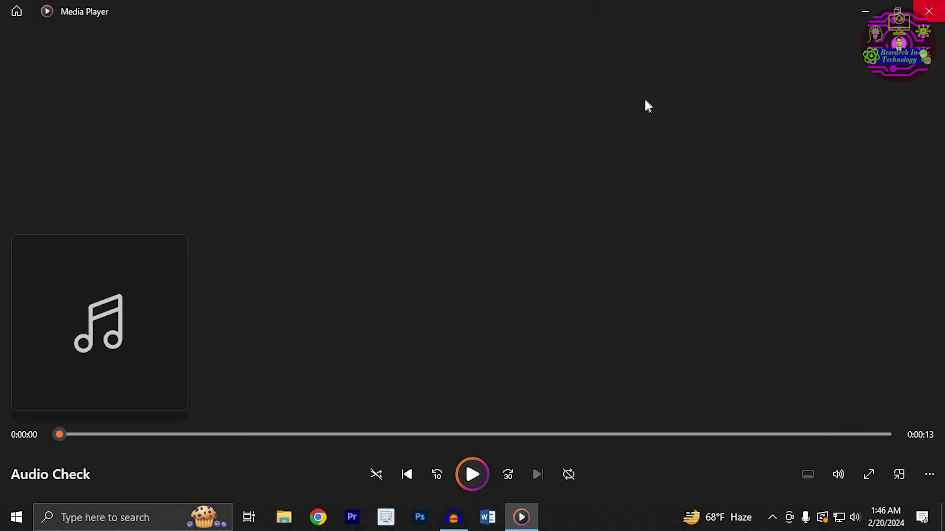
left_click(453, 521)
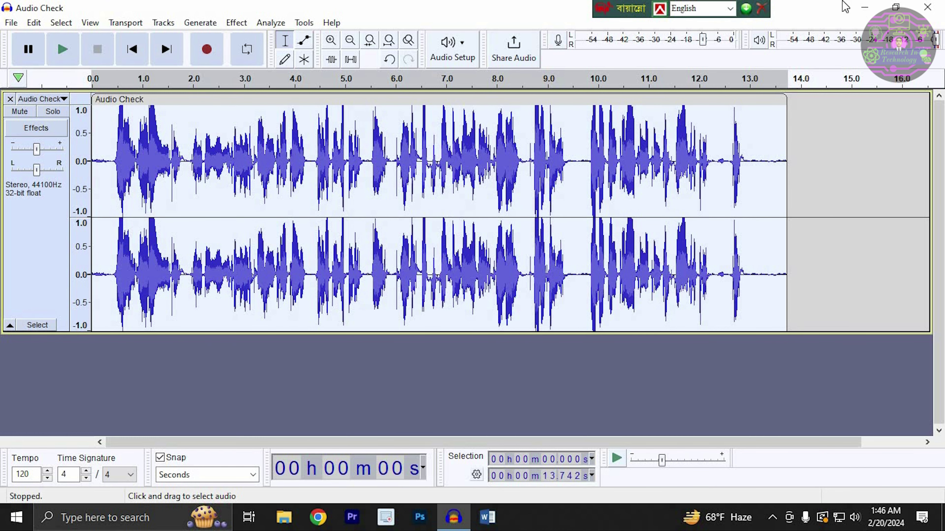
left_click(864, 7)
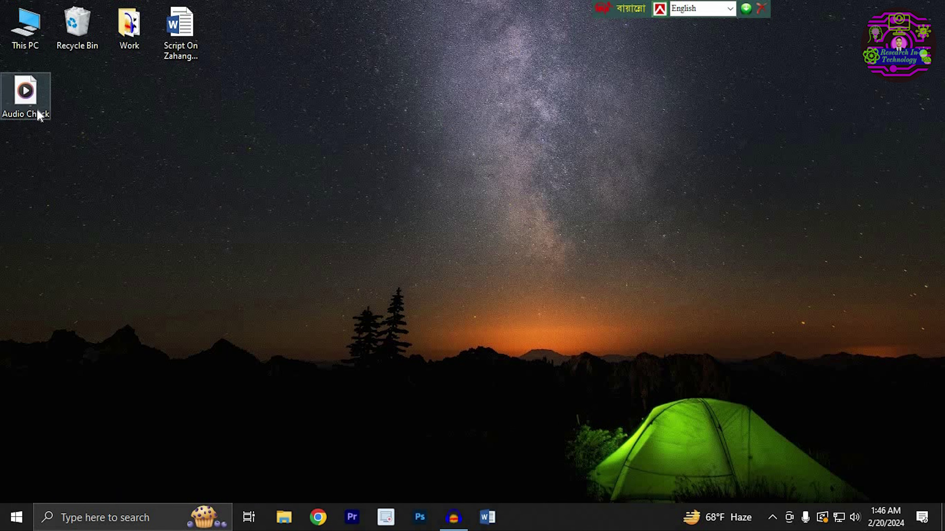
left_click(455, 518)
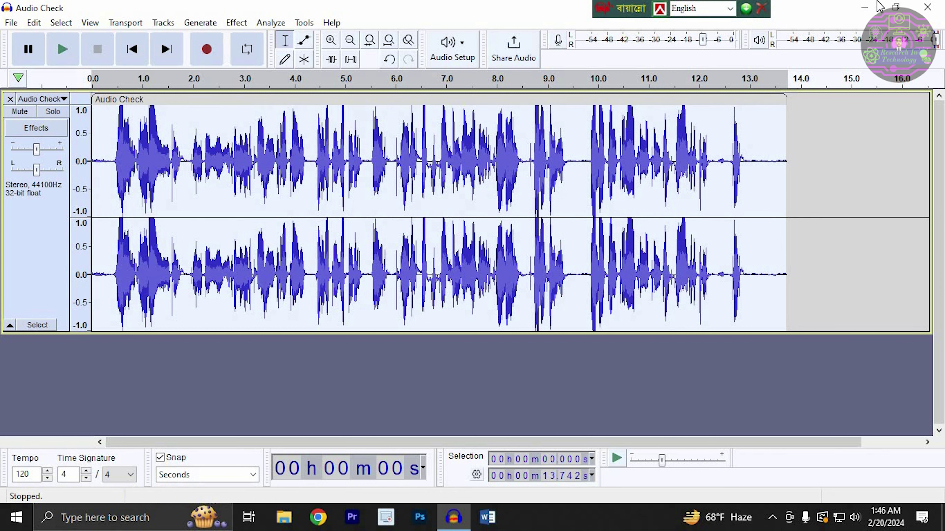
left_click(867, 6)
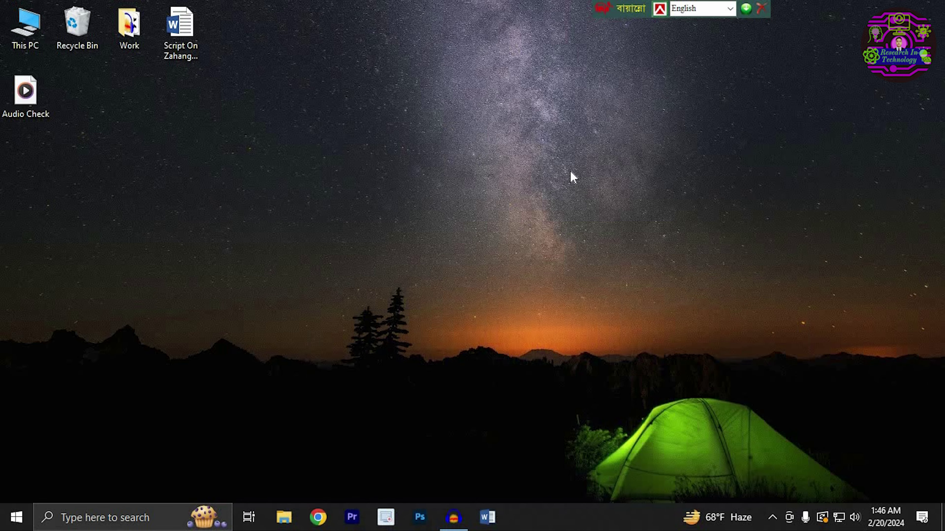
right_click(570, 171)
left_click(551, 168)
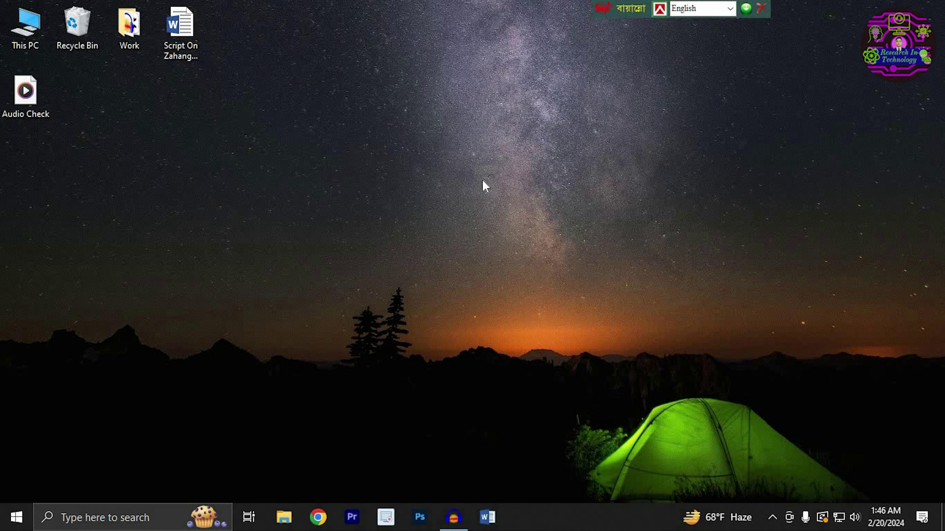